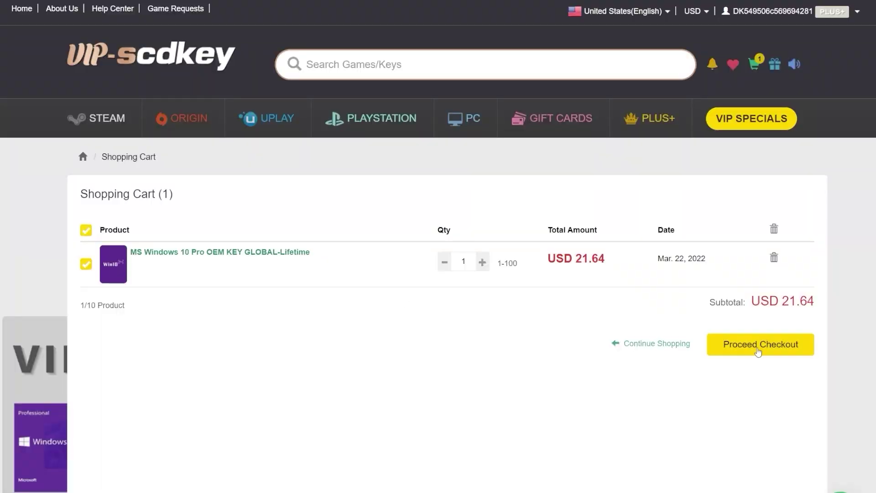
Proceed to checkout with the MS Windows 10 Pro OEM key and apply promotion code TG12 to the order
click(759, 347)
click(209, 444)
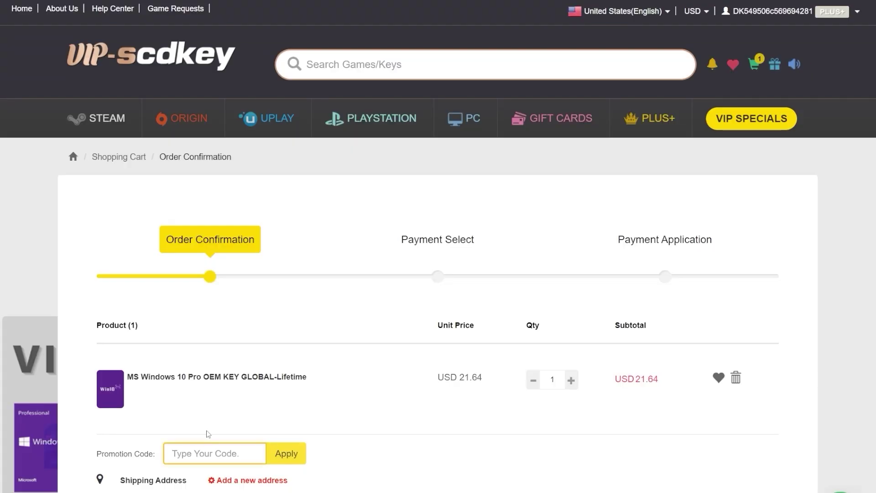
text(TG12)
click(279, 457)
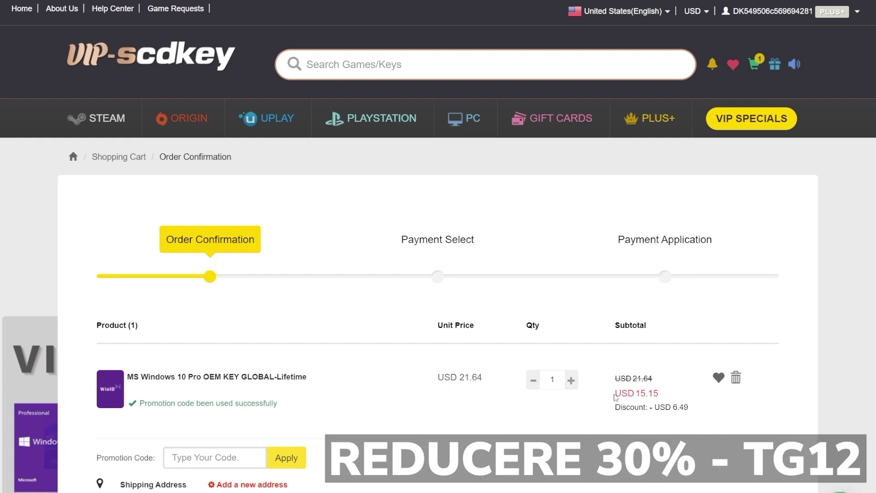
drag(616, 393, 658, 393)
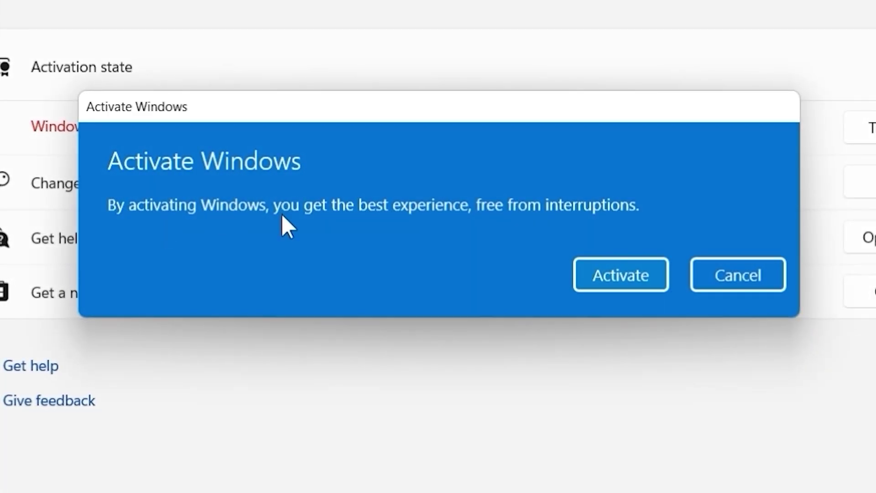
Switch to the Windows activation settings and confirm activating Windows
key(Return)
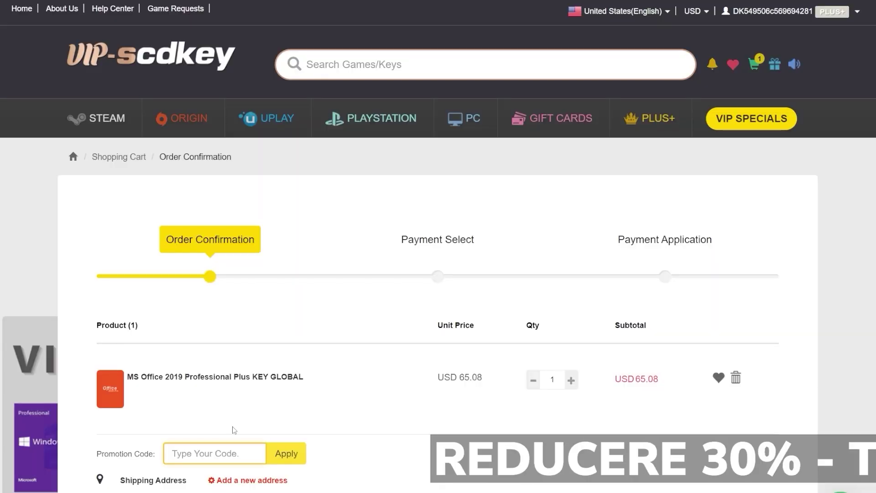
Apply promotion code TG12 to the MS Office 2019 Professional Plus key order on the VIP-scdkey site
text(TG12)
click(284, 452)
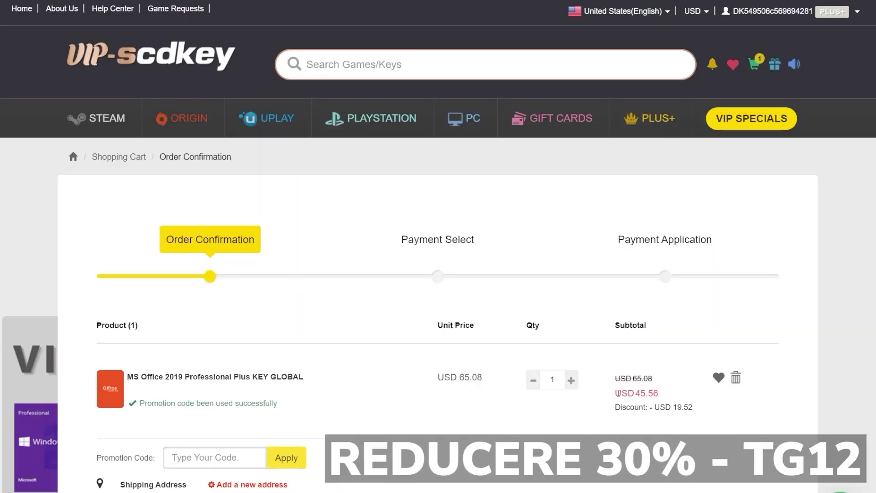
drag(615, 393, 657, 396)
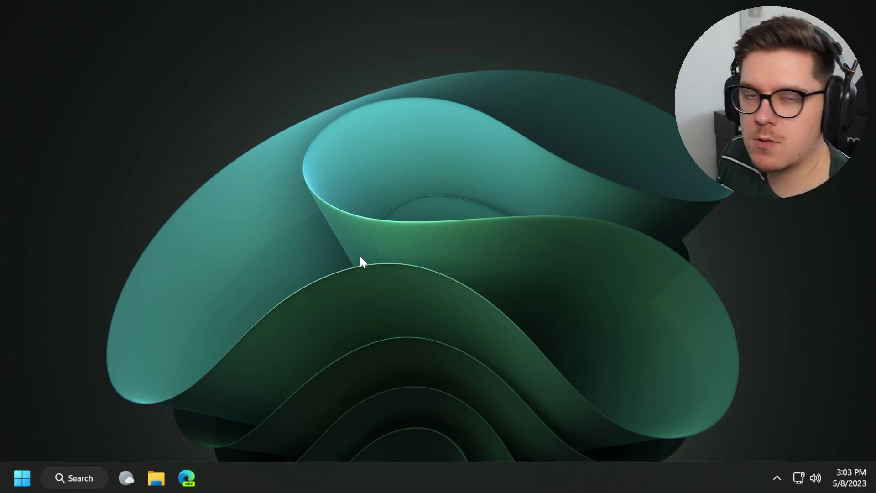
Search Windows for "settings", open the Settings app, and enlarge its window in width and height
click(76, 470)
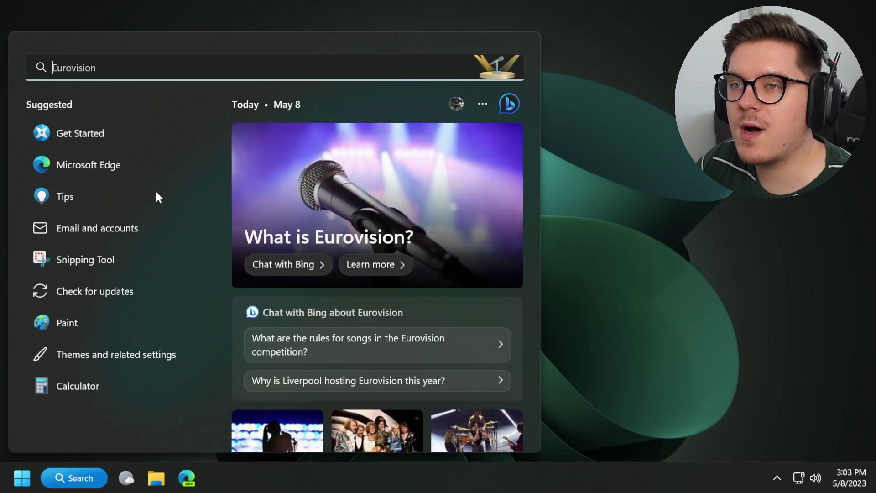
text(settings)
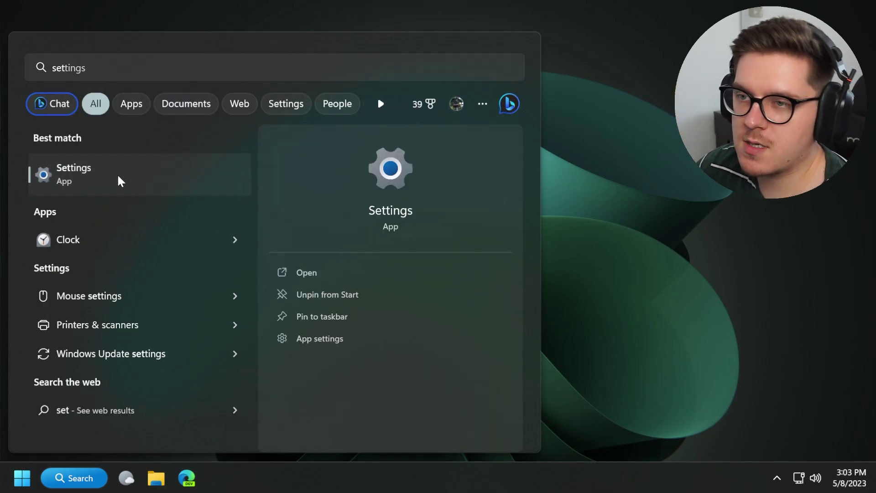
click(120, 181)
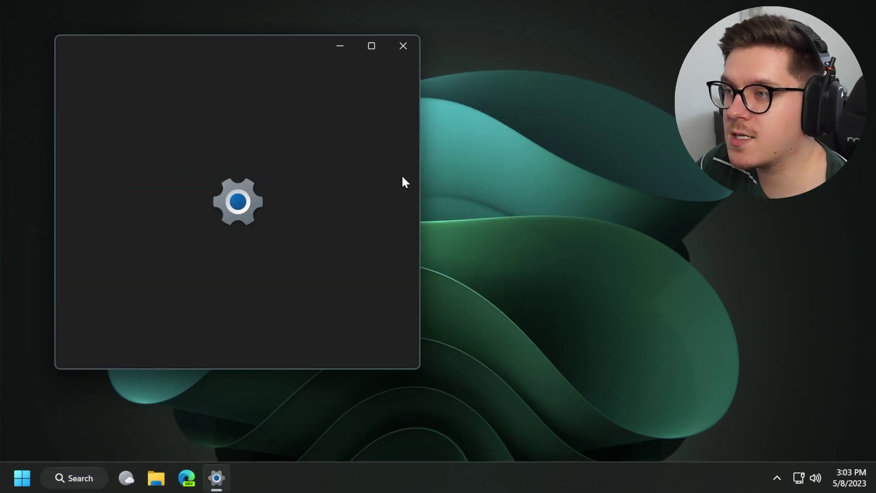
drag(421, 221, 530, 221)
drag(292, 370, 292, 432)
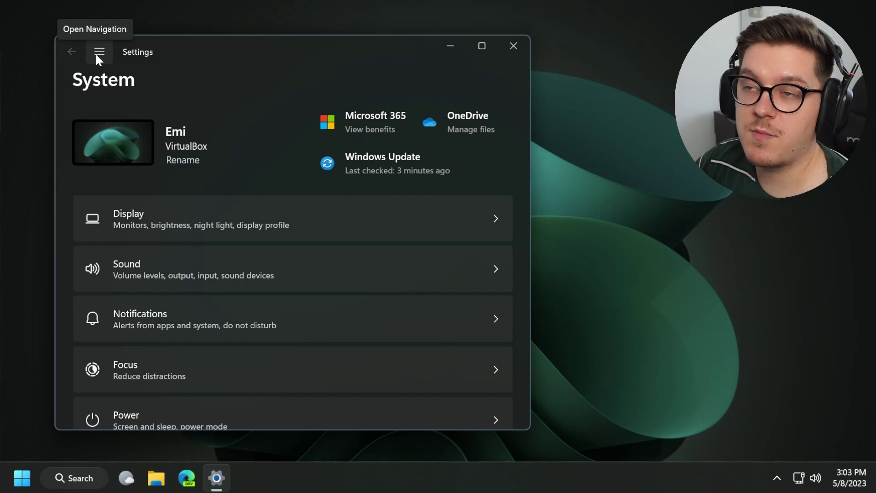
Find the Storage page by searching the settings for "sto" and open its Storage Sense options
click(96, 55)
click(130, 143)
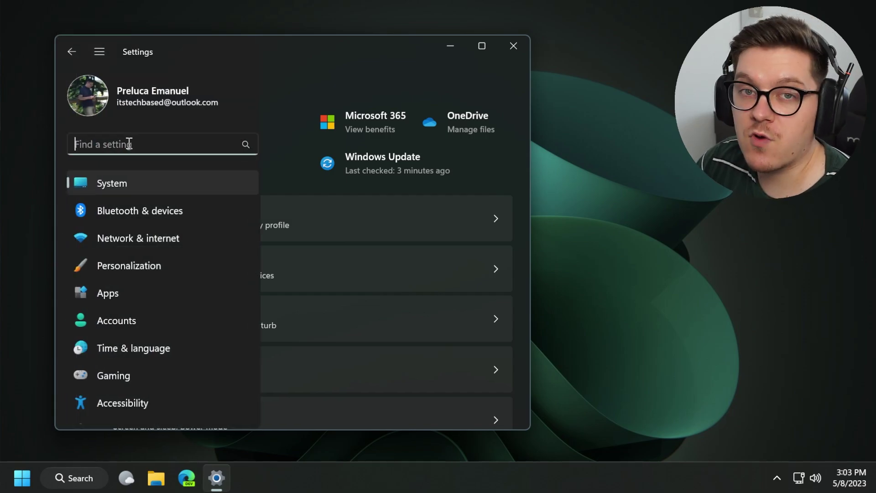
text(sto)
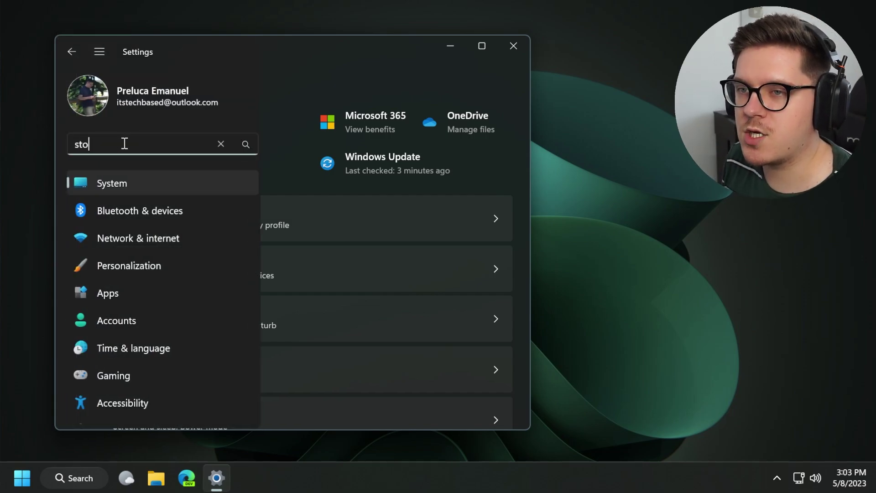
click(147, 176)
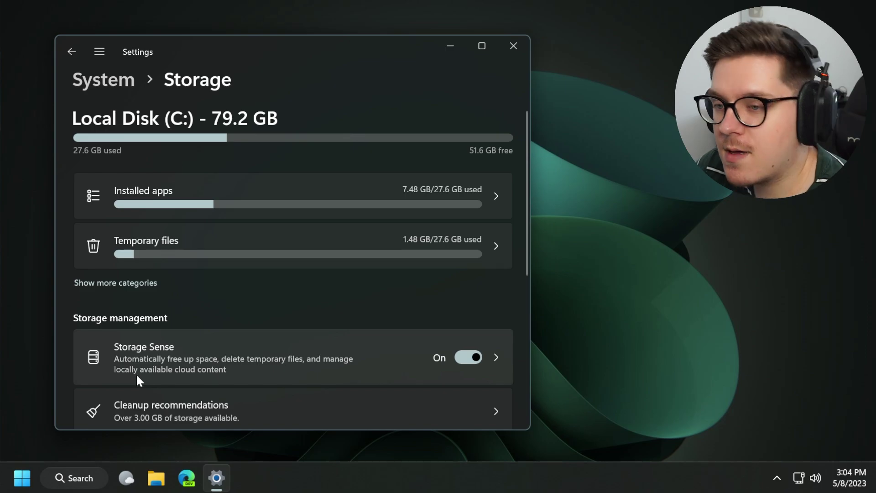
click(205, 356)
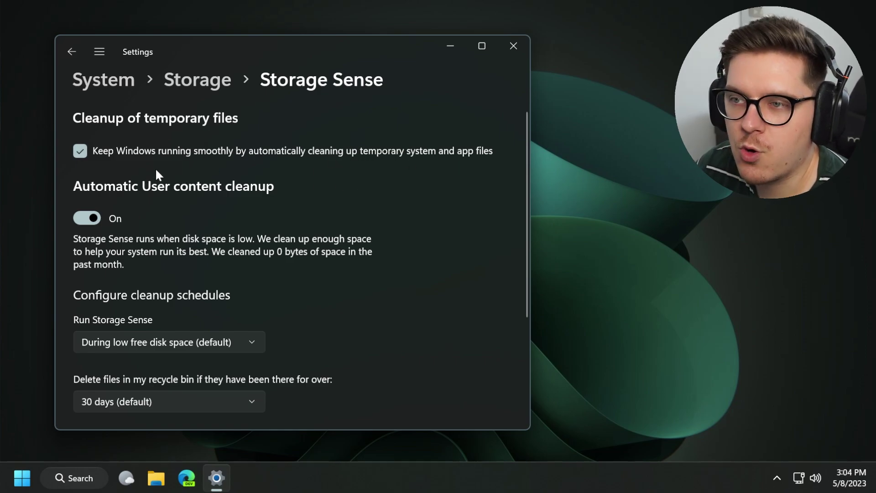
Set Storage Sense to run every month in the cleanup schedules
scroll(163, 207, down, 2)
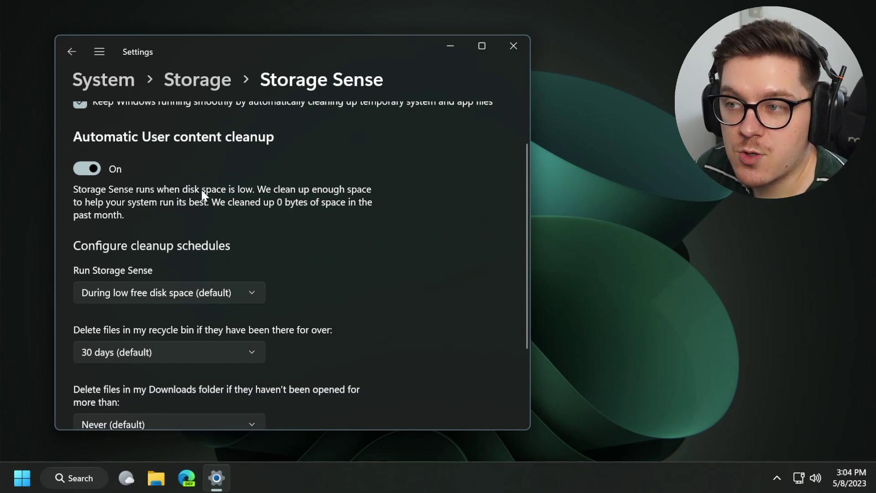
scroll(201, 192, down, 4)
scroll(201, 192, up, 2)
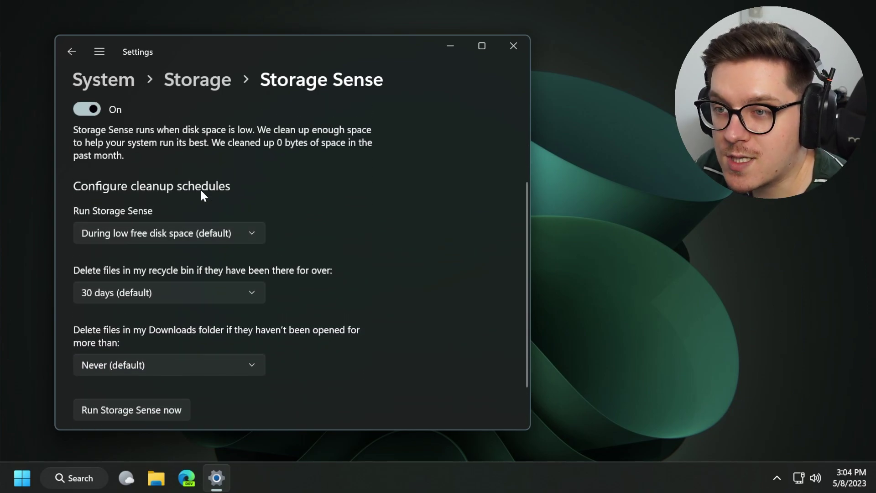
click(173, 231)
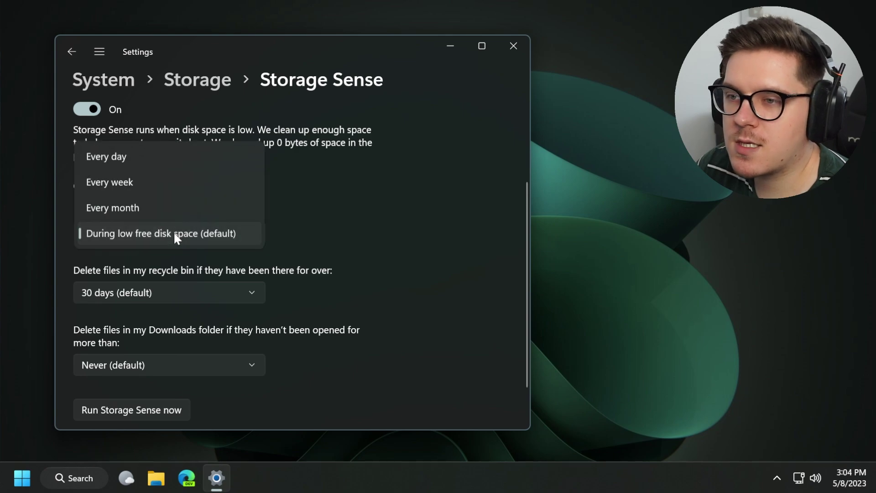
click(312, 231)
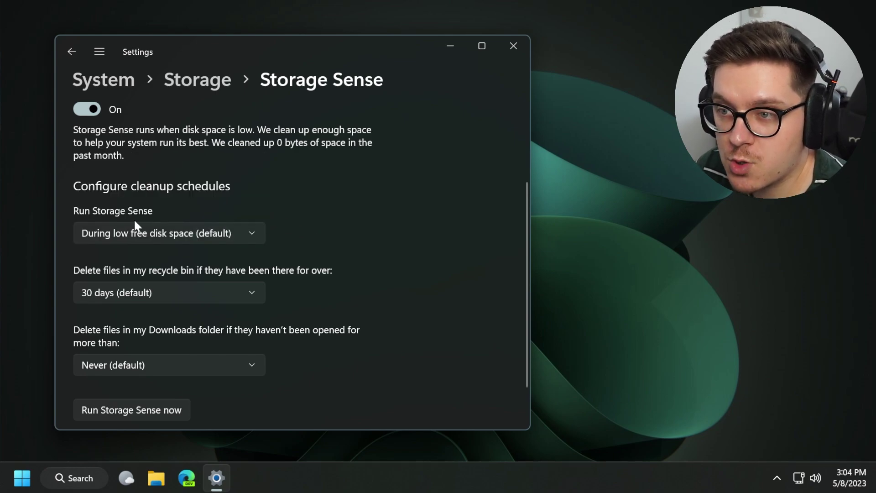
click(157, 234)
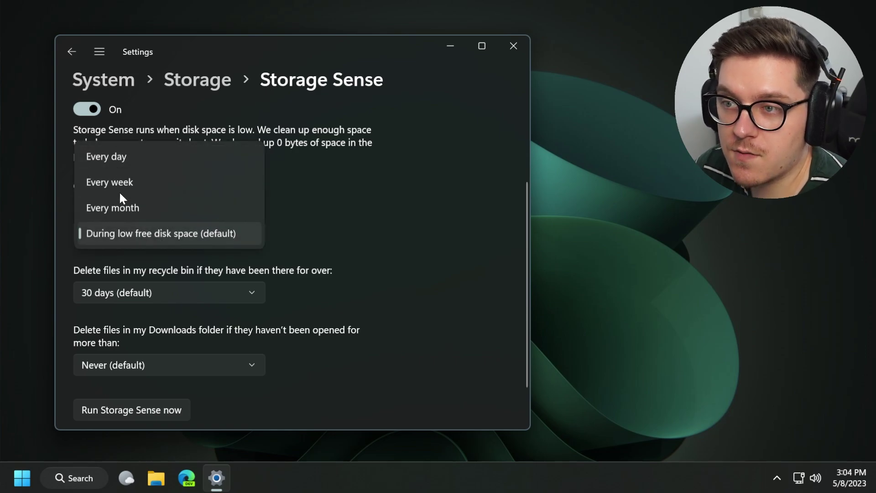
click(346, 223)
click(139, 235)
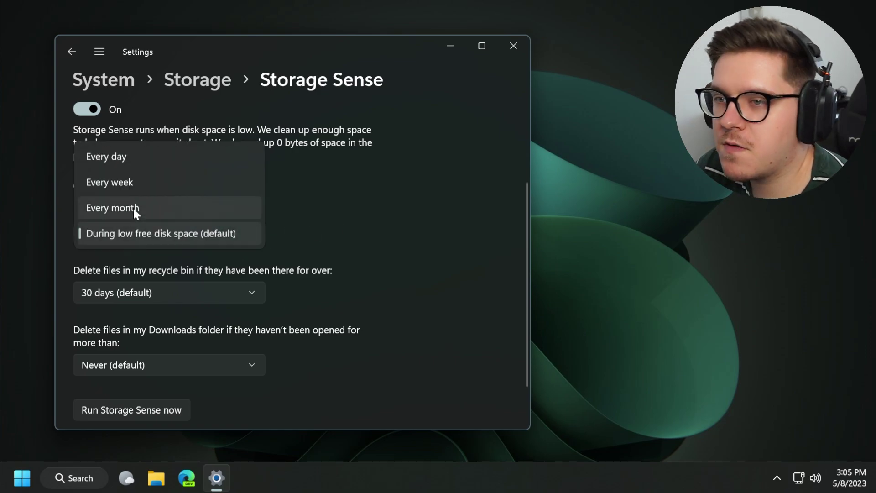
click(133, 207)
Examine the available time limits for deleting files from the recycle bin
scroll(338, 243, down, 2)
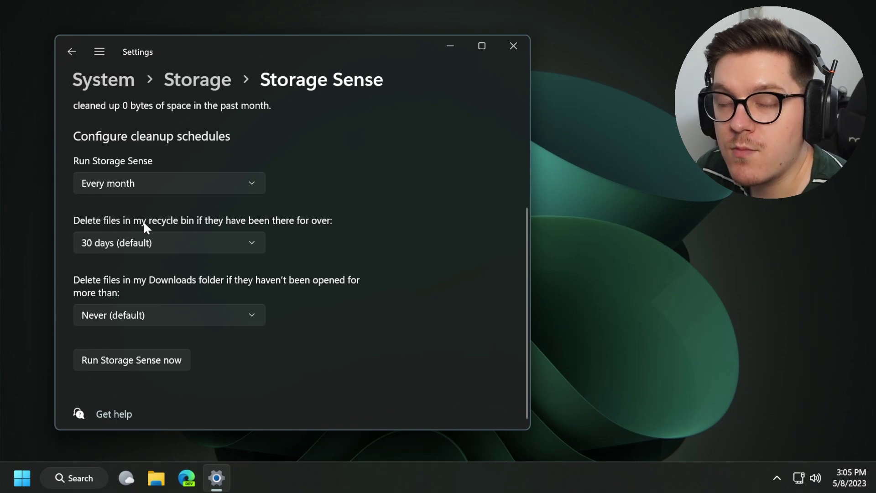
click(196, 251)
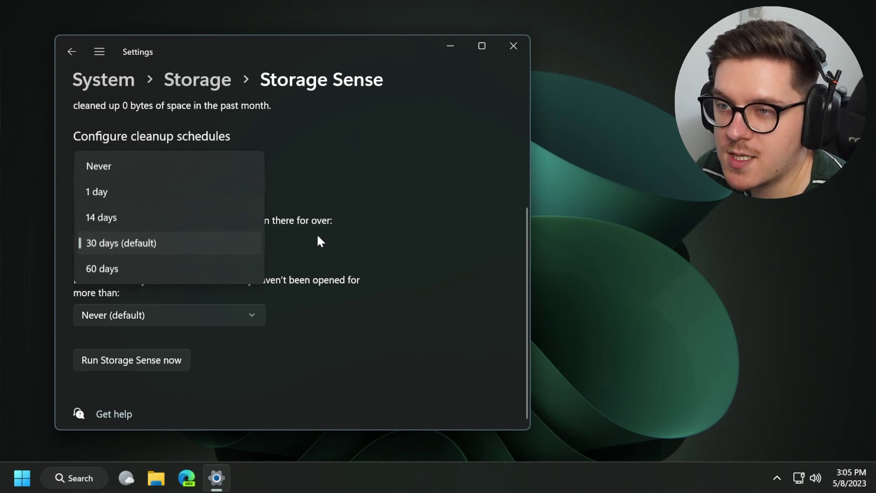
click(397, 230)
click(229, 245)
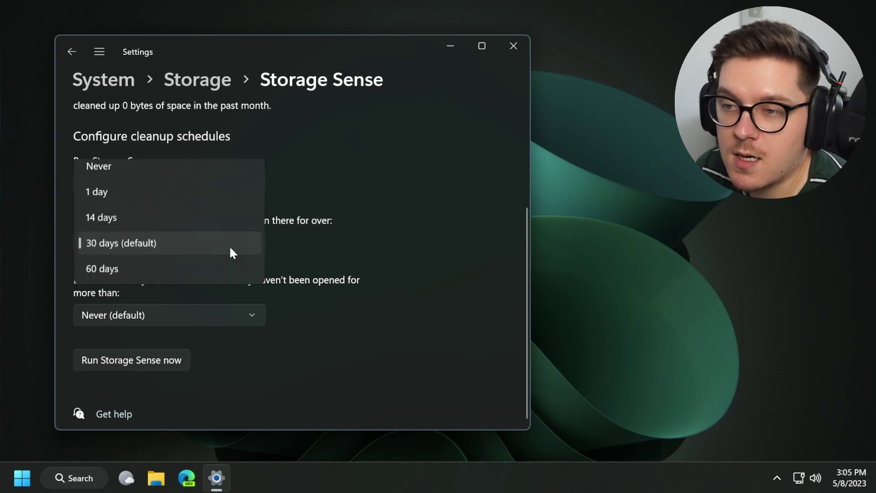
click(395, 243)
click(127, 241)
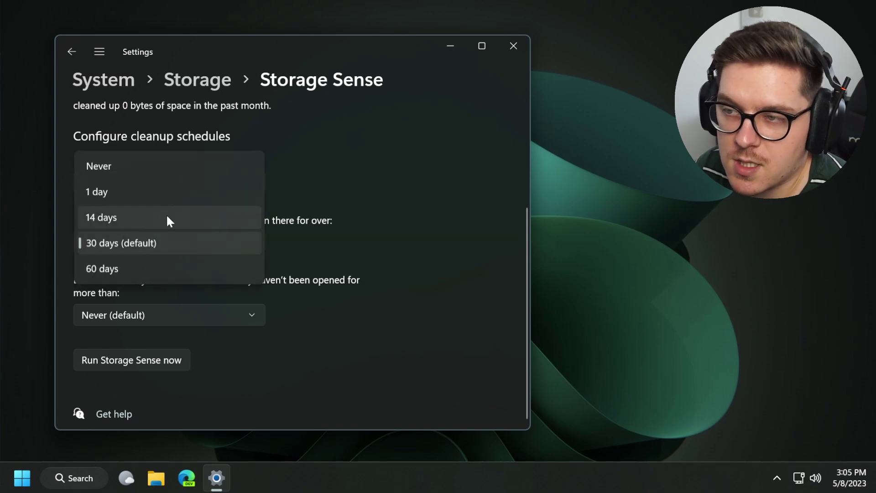
click(428, 221)
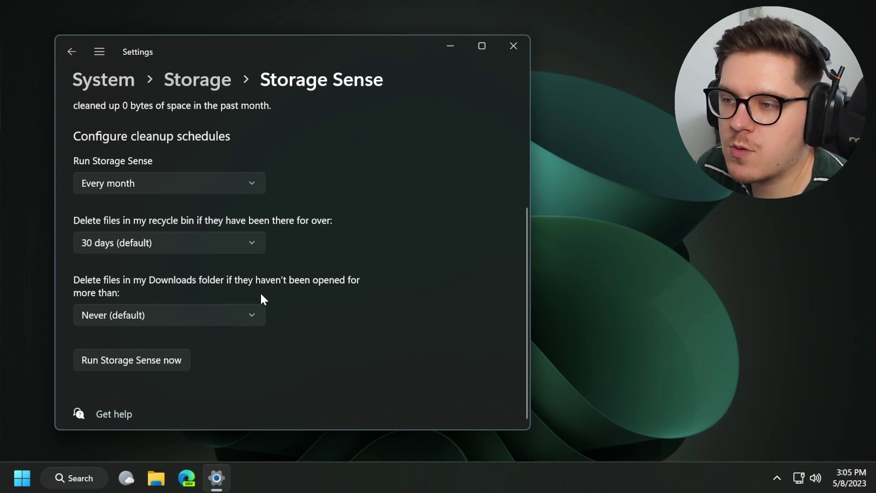
Set Storage Sense to delete files in the Downloads folder that haven't been opened for more than 60 days
click(235, 314)
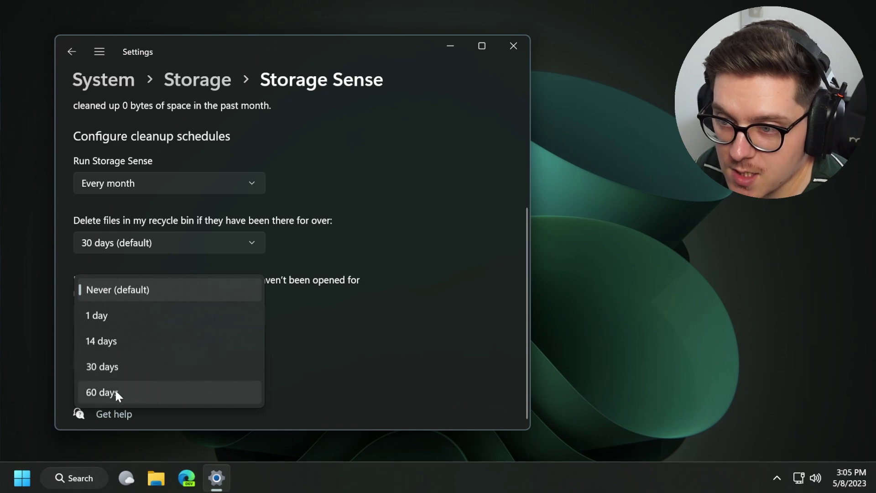
click(115, 393)
click(132, 319)
click(343, 334)
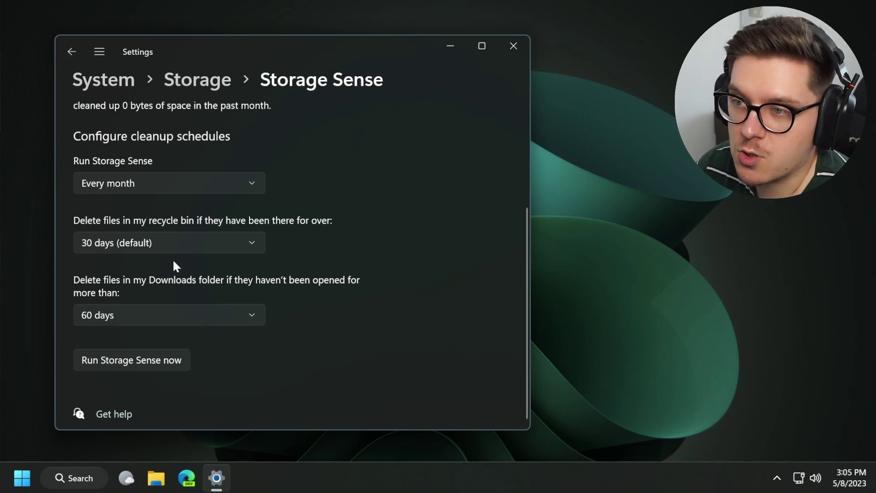
scroll(329, 253, up, 3)
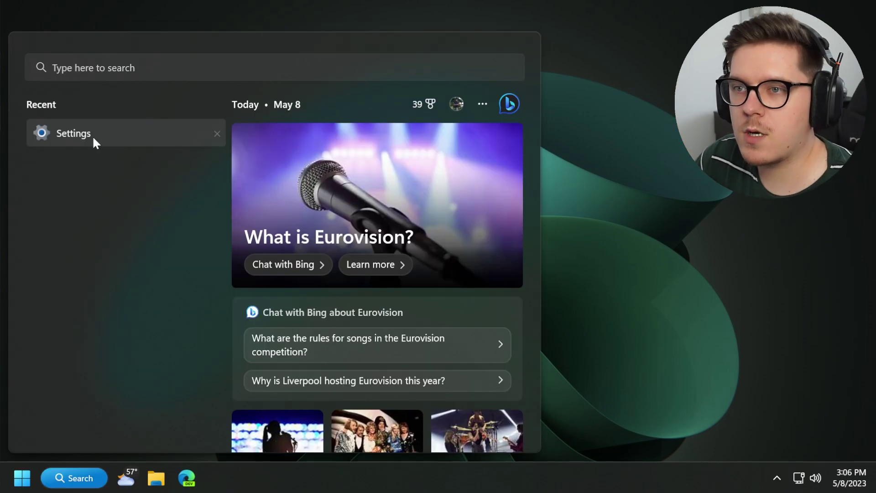
Reopen the Settings app, search it for "game", and open the first suggested result
click(93, 137)
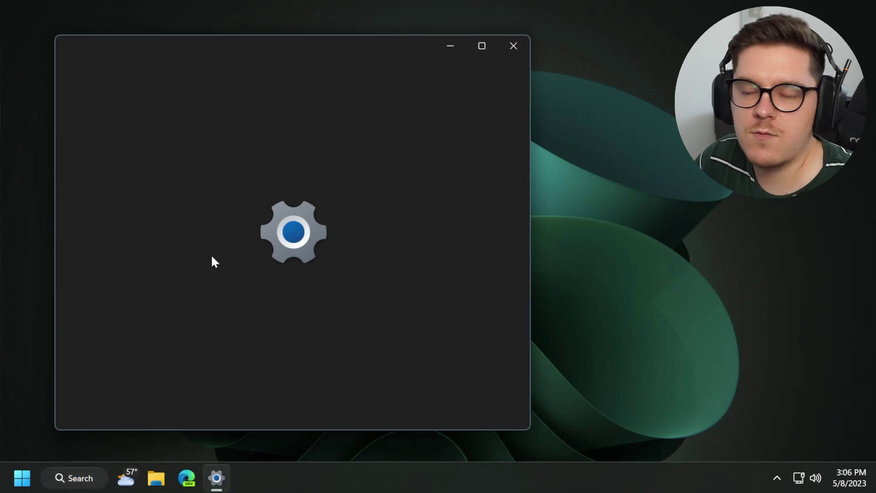
click(99, 52)
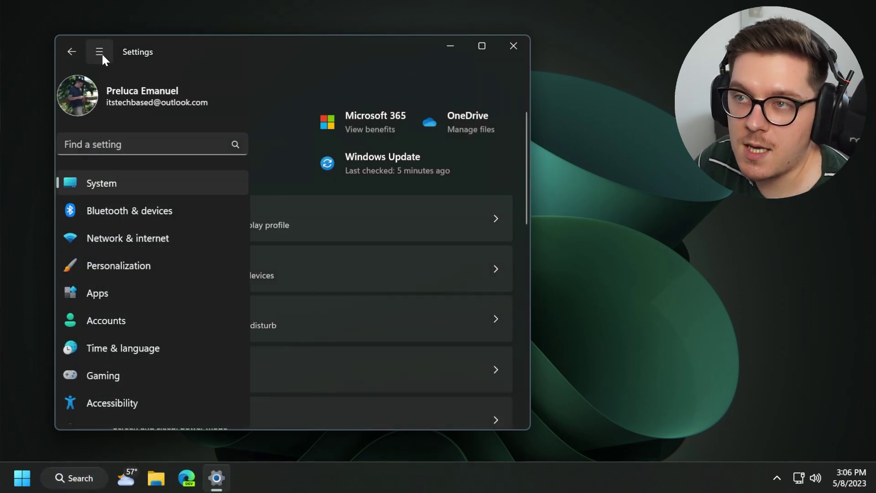
click(114, 145)
text(gan)
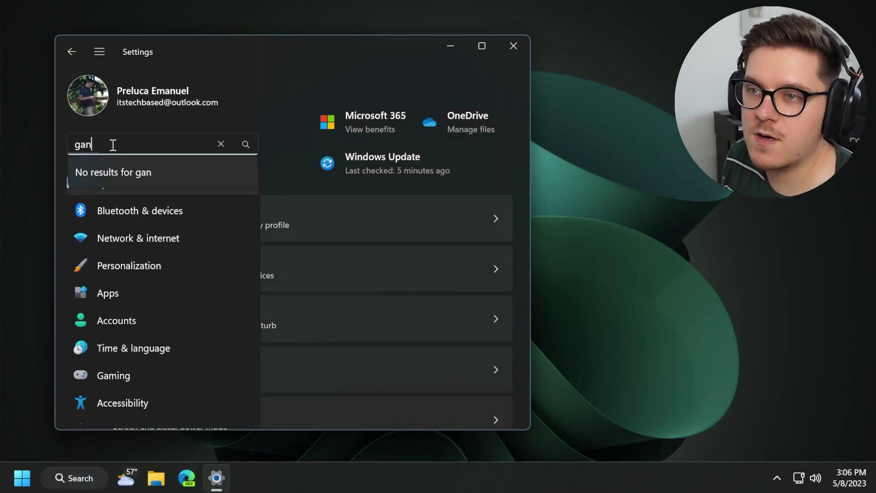
key(BackSpace)
text(me)
click(132, 176)
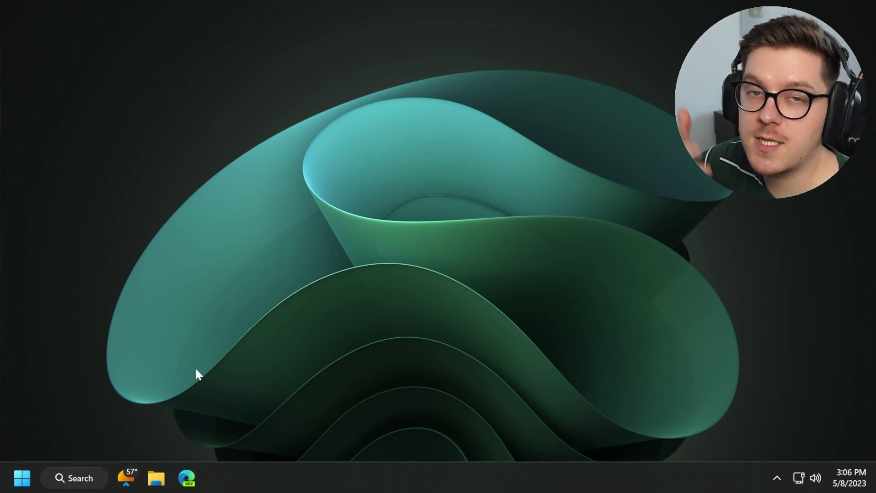
Search Windows for "adjust" and open "Adjust the appearance and performance of Windows"
click(86, 478)
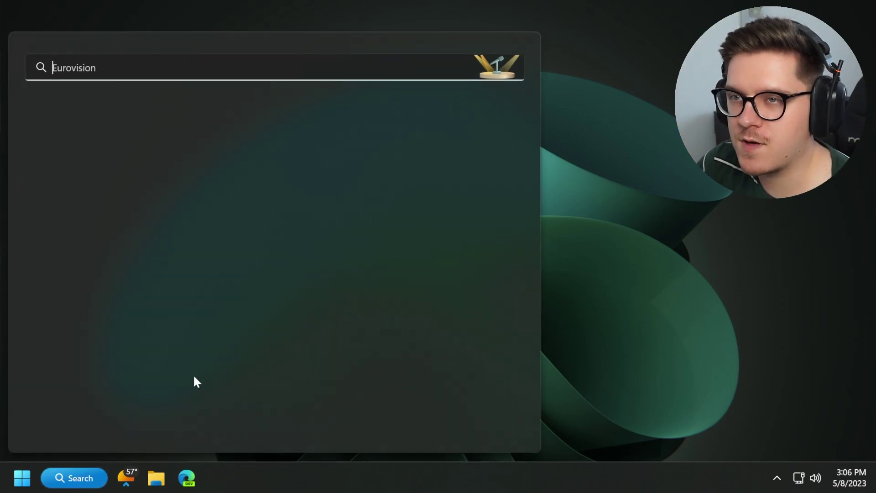
text(adjust)
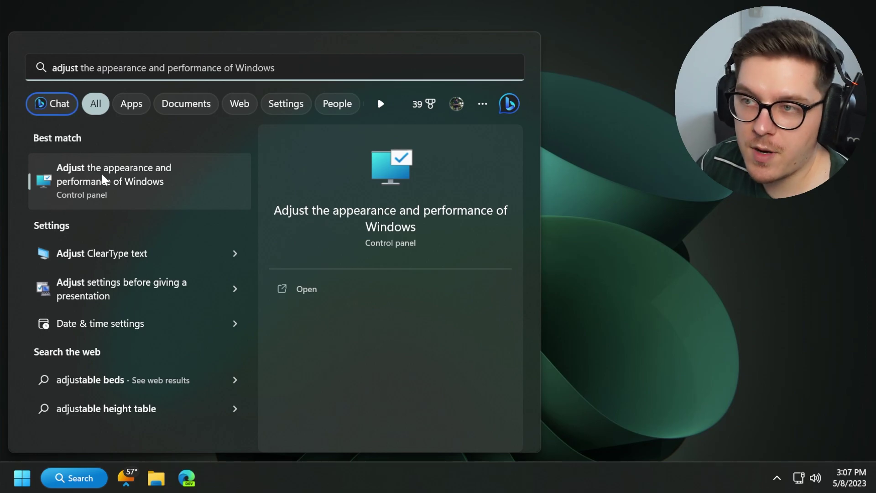
click(117, 178)
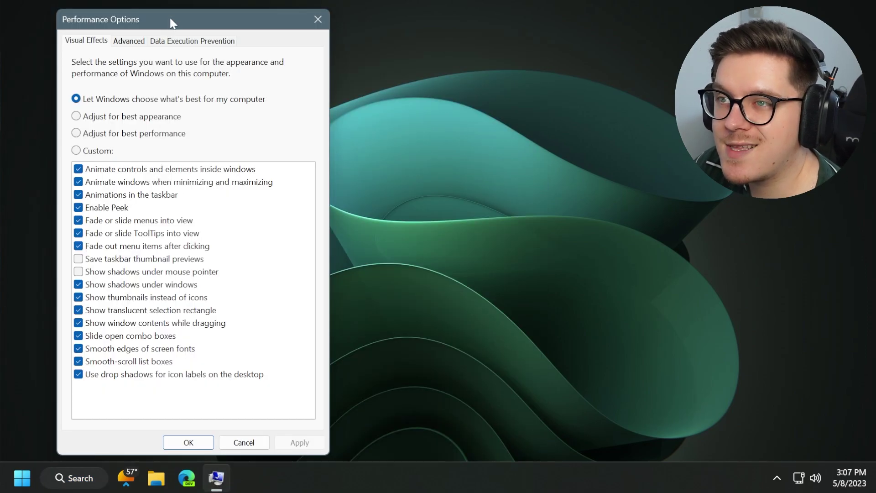
Try the "Adjust for best performance" visual effects preset and toggle the Enable Peek option on and off
drag(173, 19, 177, 20)
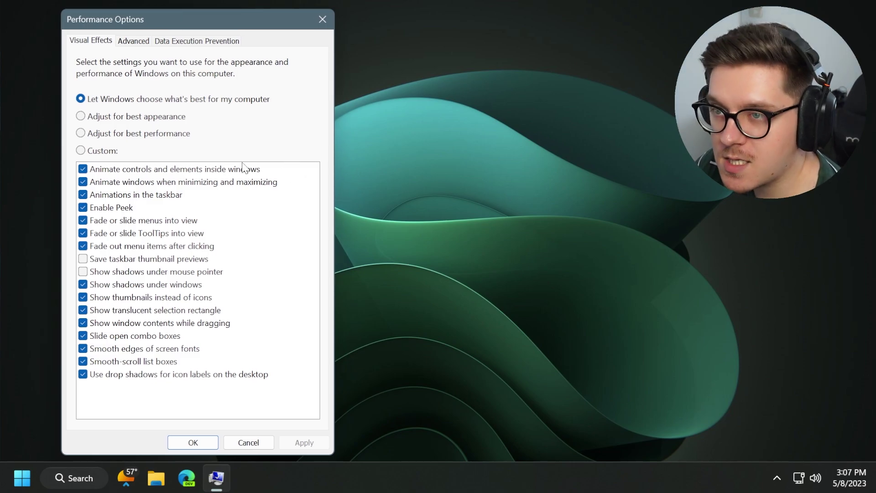
click(149, 139)
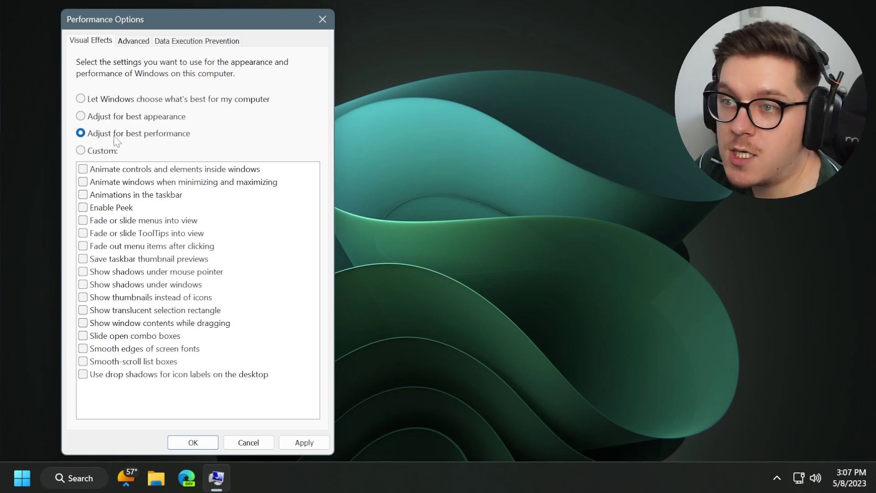
click(86, 207)
click(84, 208)
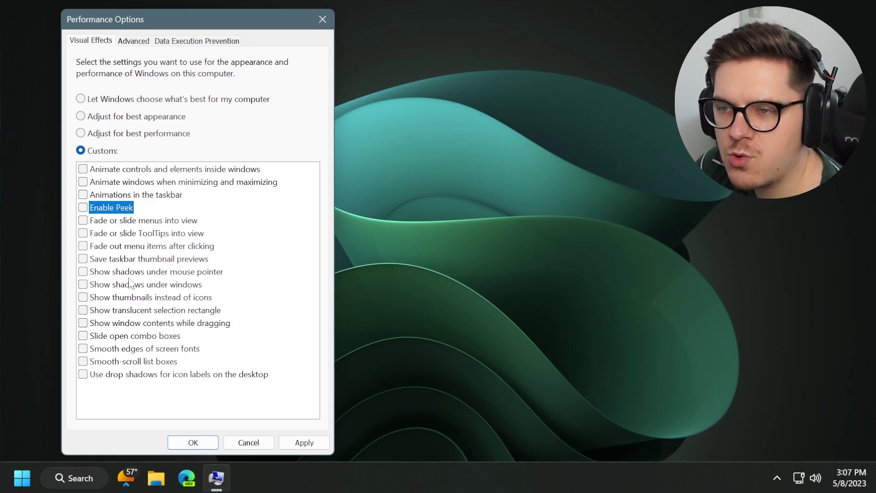
click(102, 298)
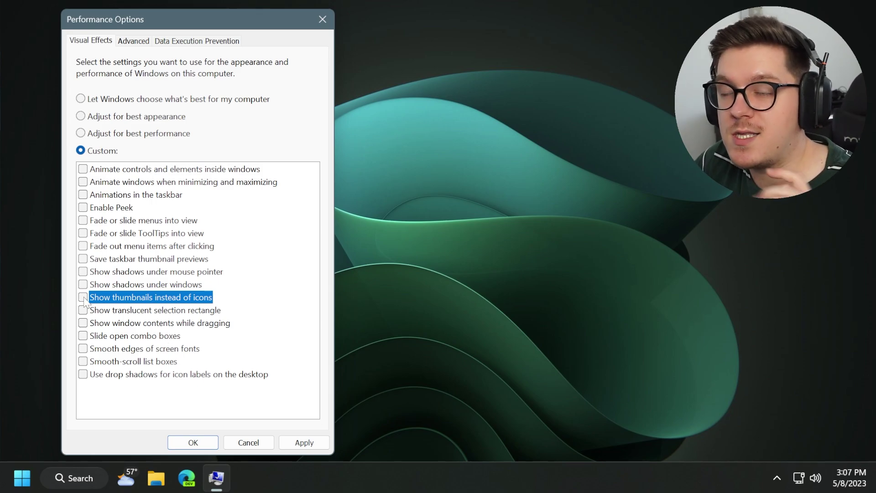
Choose "Adjust for best appearance" and turn off the animations for controls and elements, for minimizing and maximizing windows, and in the taskbar
click(134, 118)
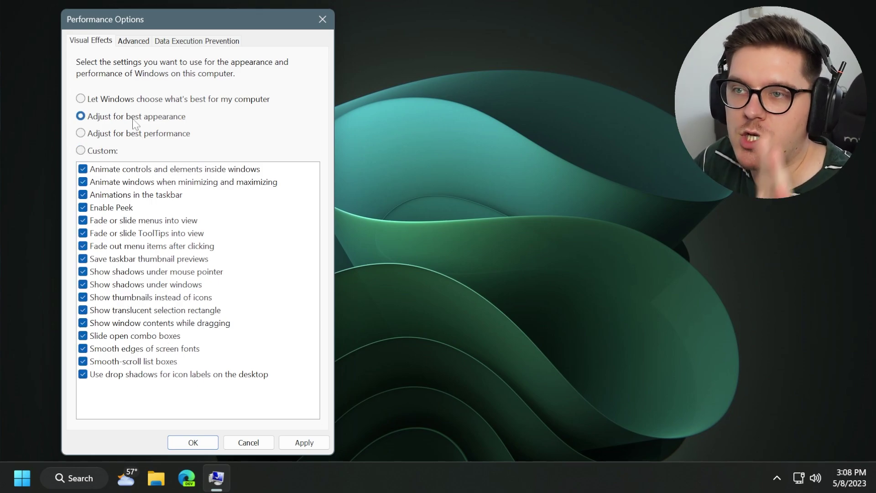
click(82, 169)
click(82, 181)
click(82, 194)
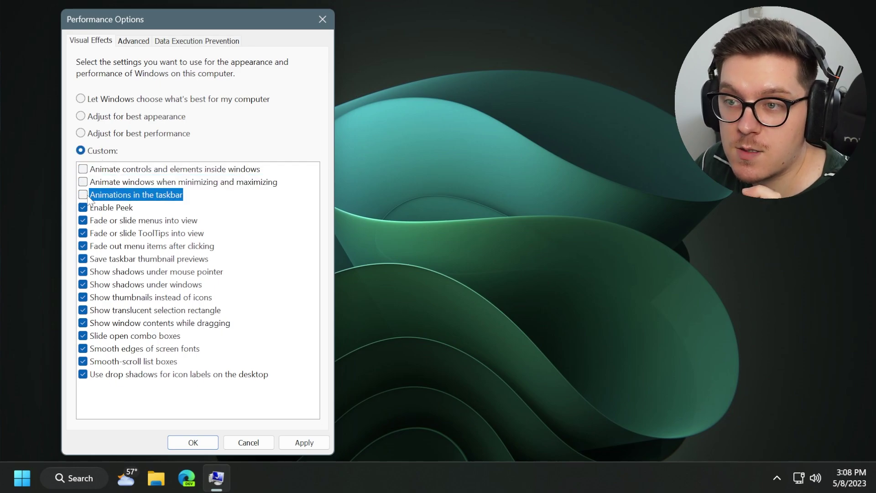
Turn off Enable Peek and the fade or slide effects for menus, ToolTips and clicked menu items
click(83, 207)
click(82, 220)
click(82, 233)
click(83, 246)
Turn off window contents while dragging and shadows under the mouse pointer, and open the advanced performance options
click(82, 323)
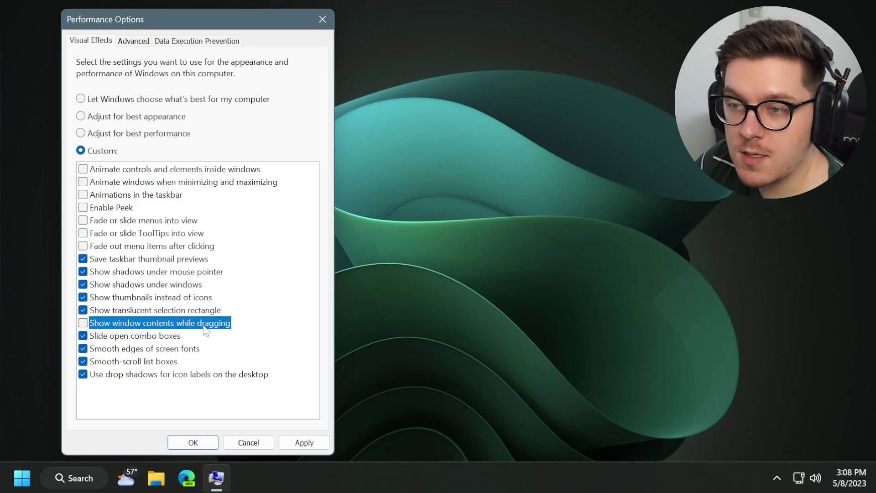
click(84, 271)
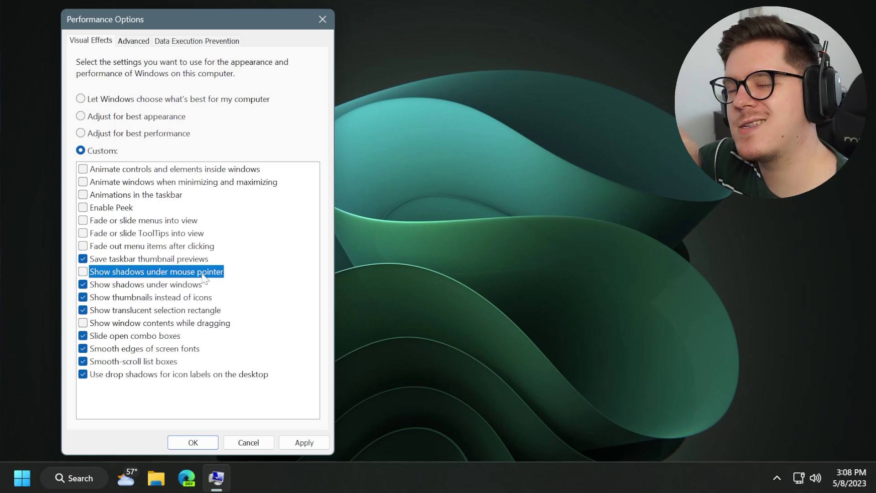
click(142, 42)
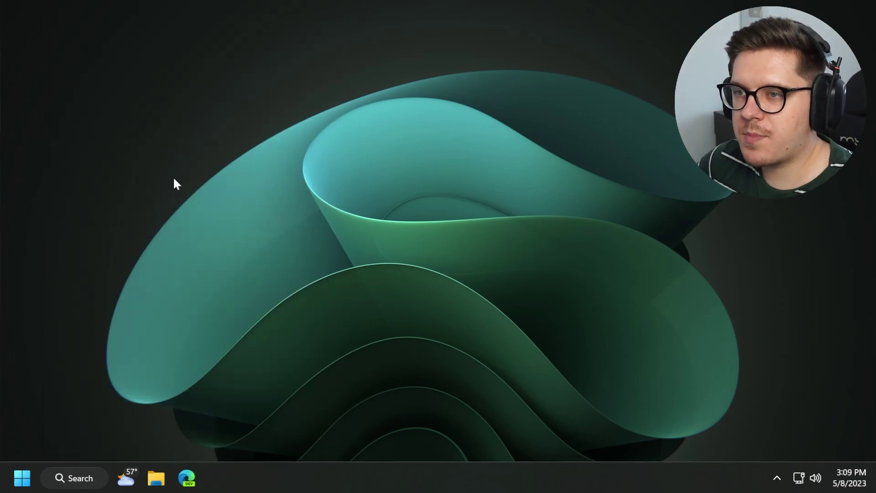
Launch System Configuration from the Run dialog and open the advanced boot options for Windows 11
key(super+r)
text(ms)
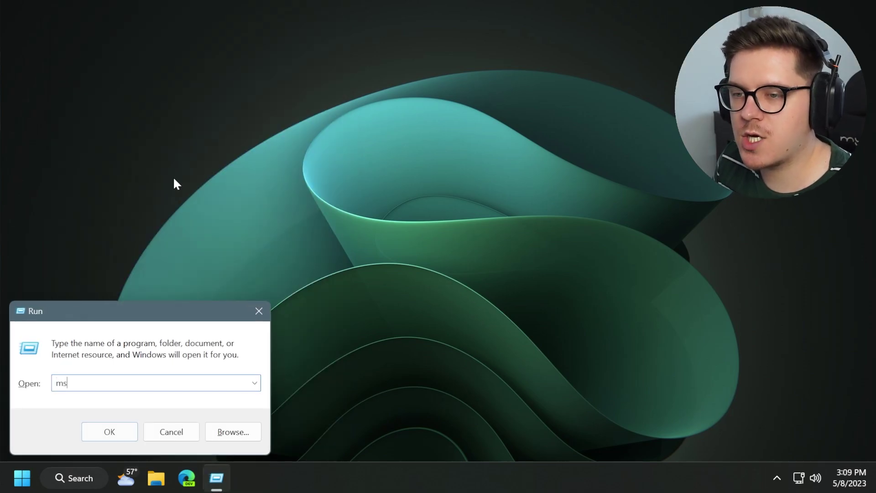
key(Return)
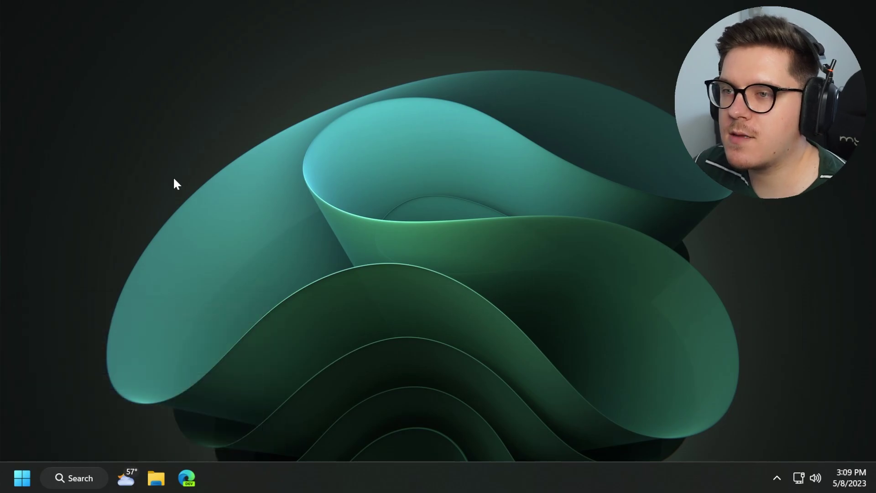
click(291, 134)
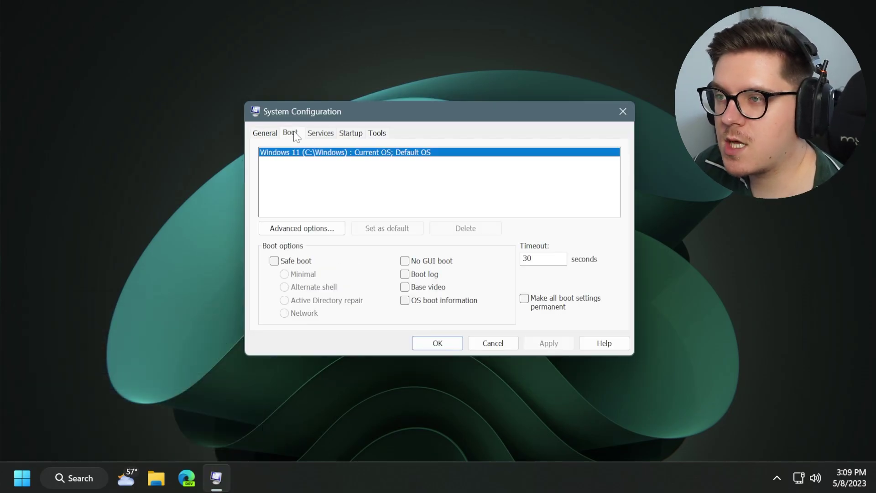
click(303, 230)
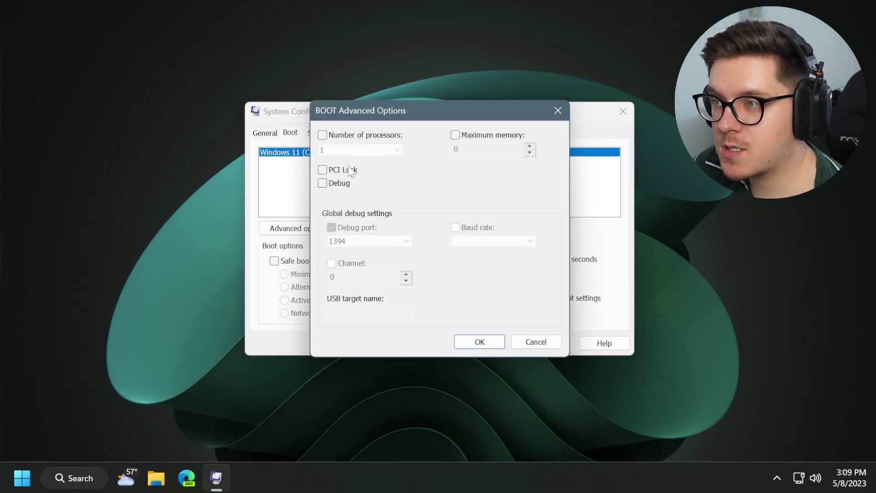
Enable the "Number of processors" boot option and choose a processor count from the available values
click(347, 137)
click(396, 149)
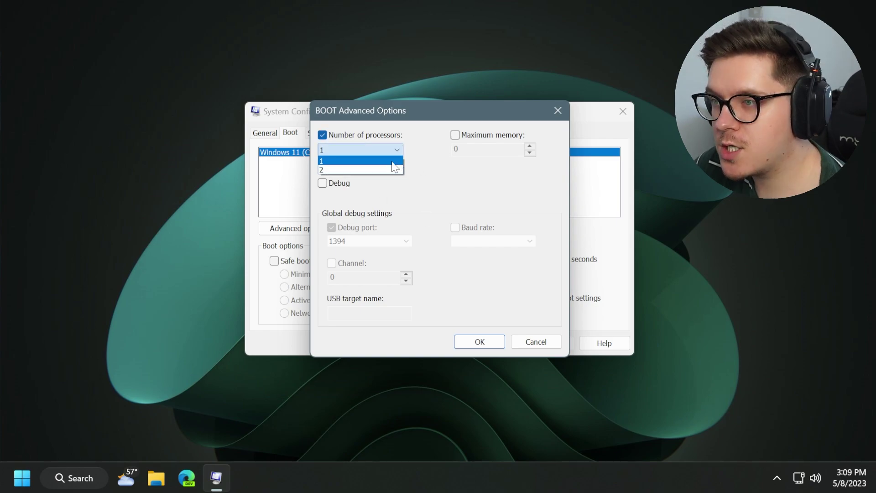
click(385, 163)
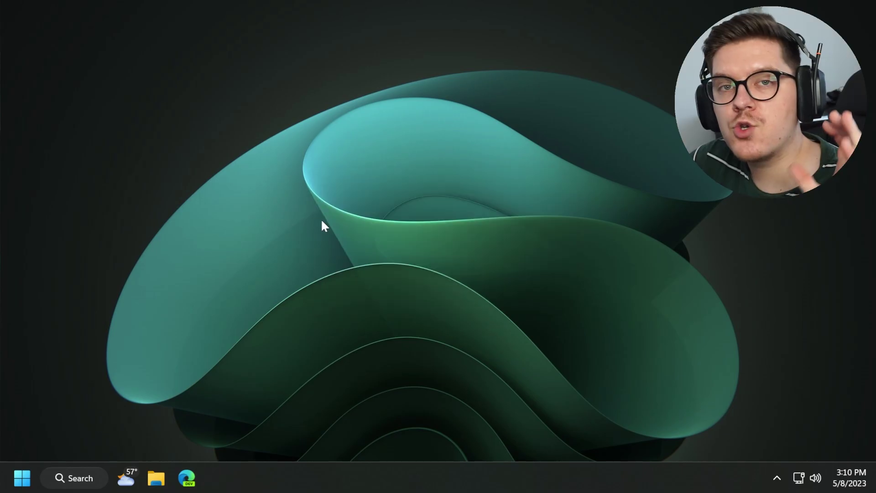
Search Windows for "group" and open "Edit group policy"
key(super)
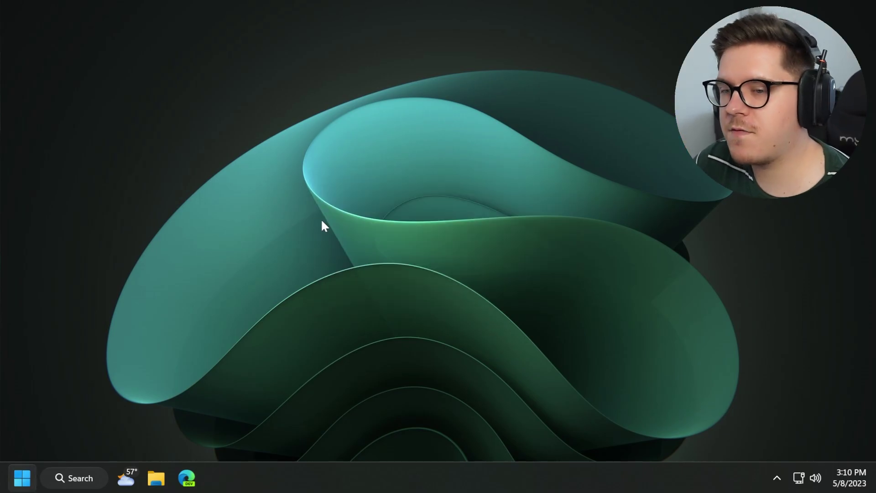
text(grou)
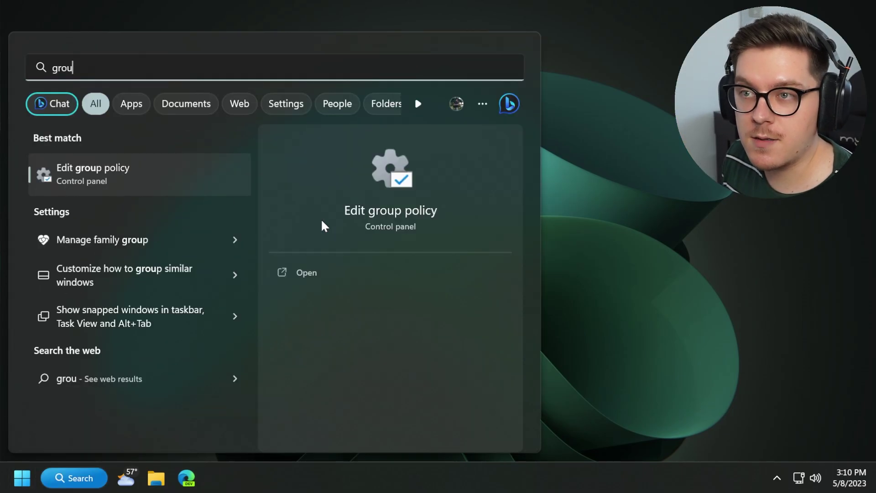
text(p)
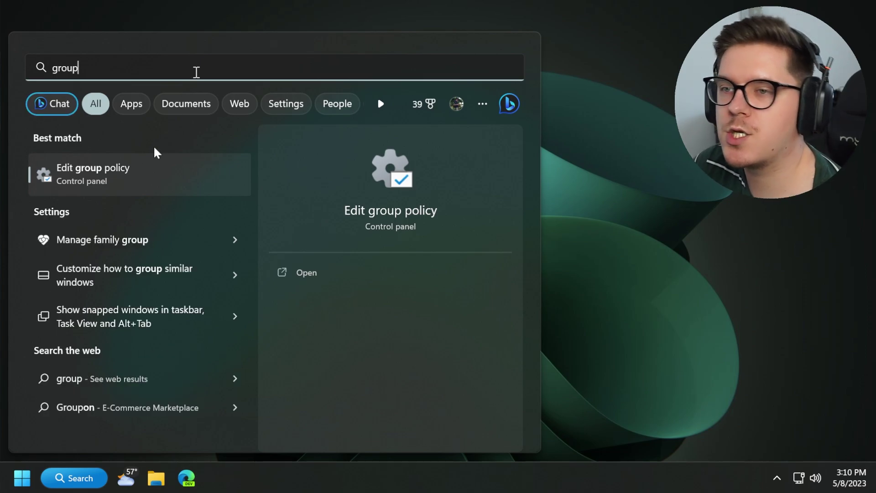
click(118, 180)
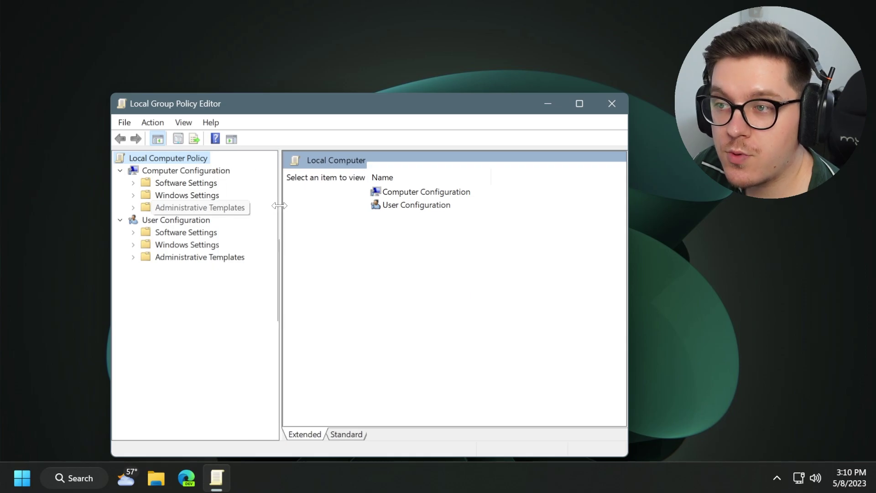
Open the App Privacy policies within Computer Configuration's Administrative Templates, Windows Components, and widen the editor window to read the settings
click(134, 208)
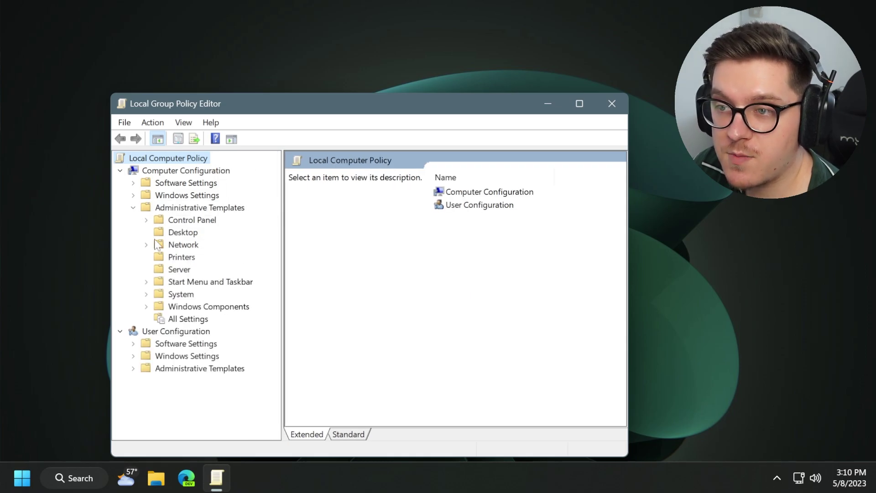
click(150, 307)
click(202, 208)
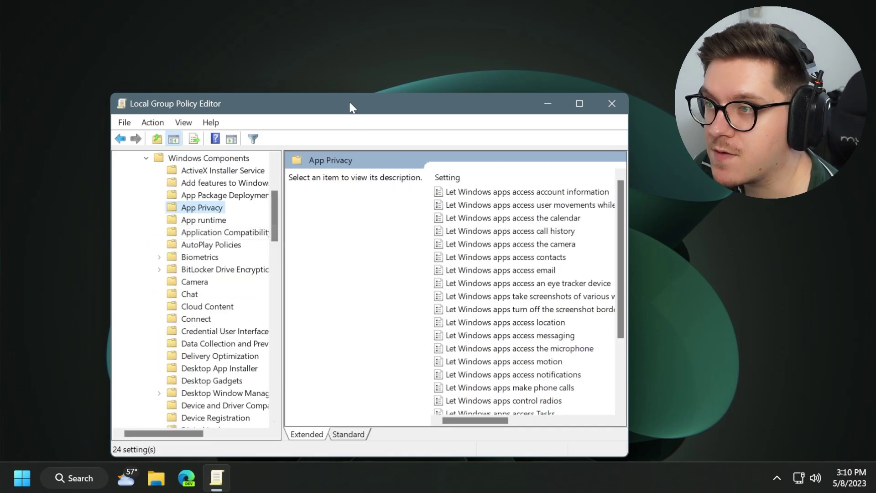
drag(352, 108, 322, 79)
drag(600, 242, 686, 242)
scroll(524, 263, down, 3)
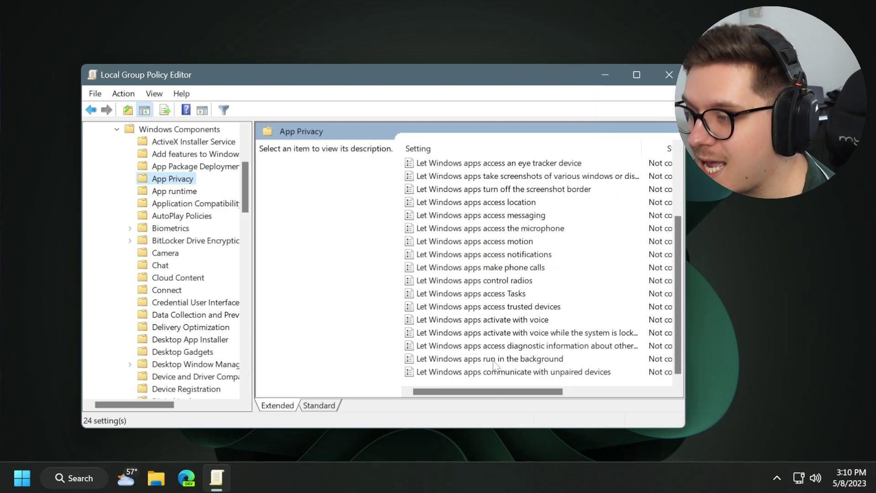
Set the "Let Windows apps run in the background" policy to Enabled with Force Deny as the default for all apps, and save it
click(510, 362)
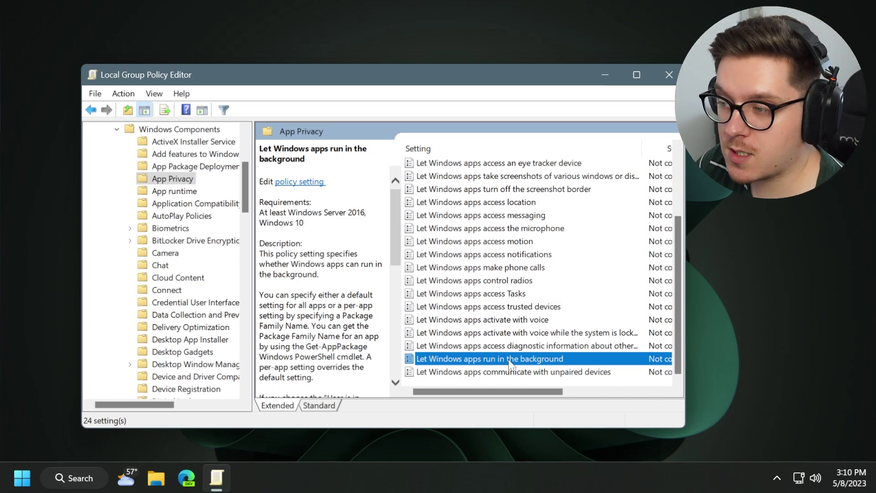
double_click(510, 364)
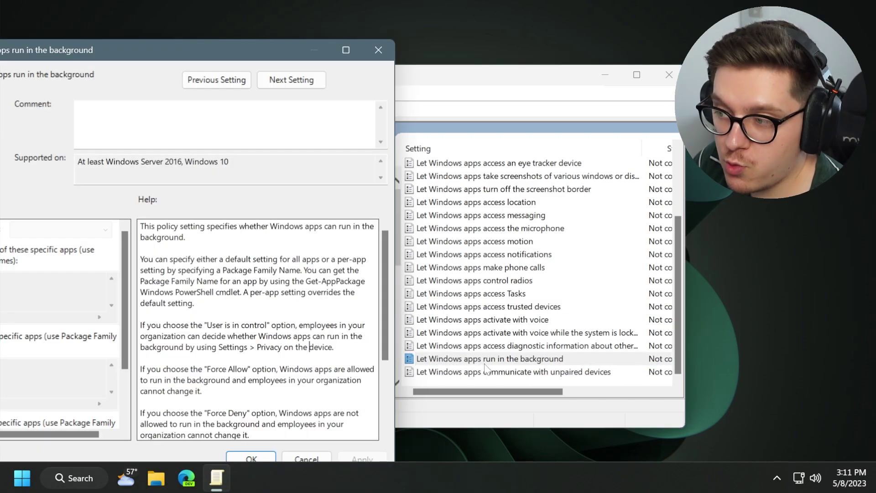
drag(139, 49, 293, 38)
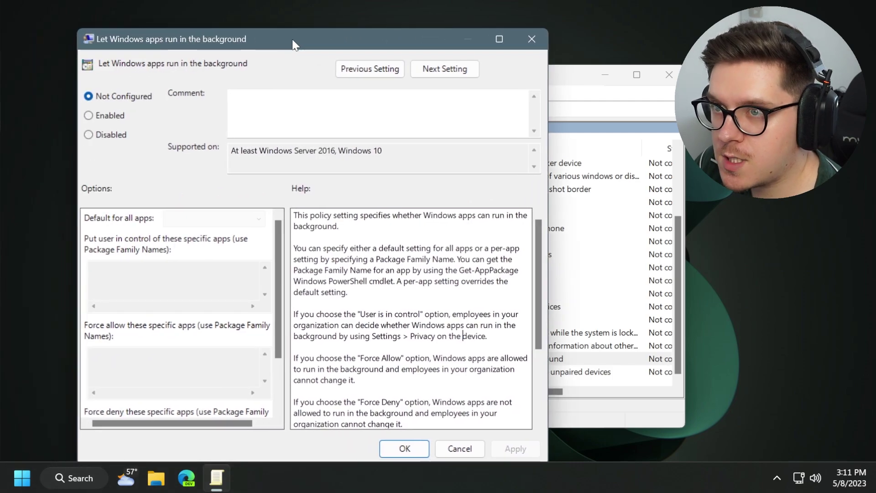
click(110, 135)
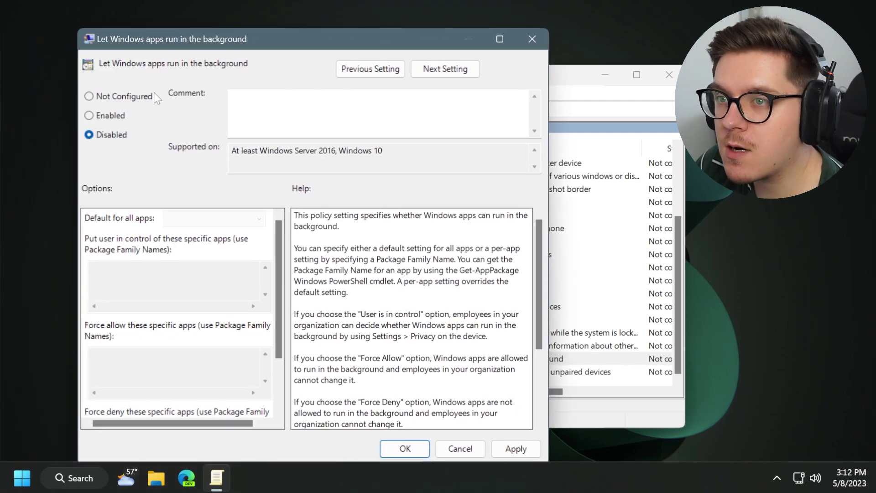
click(118, 118)
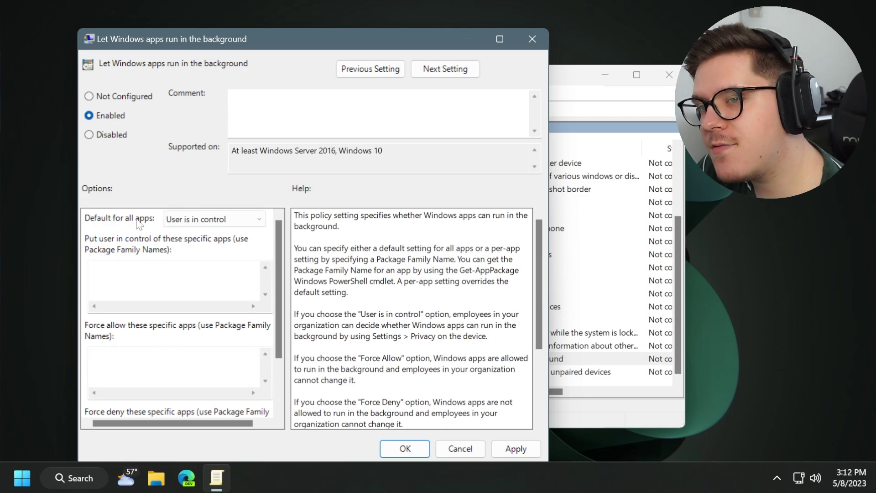
click(205, 220)
click(187, 255)
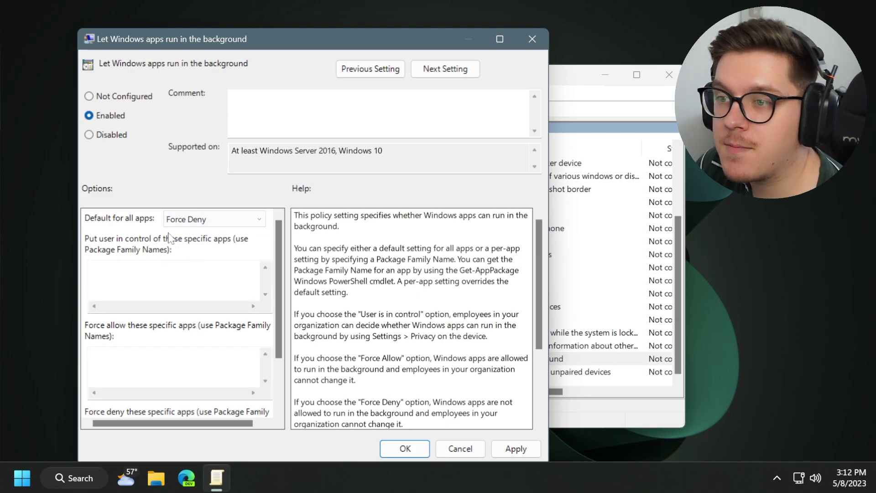
click(393, 448)
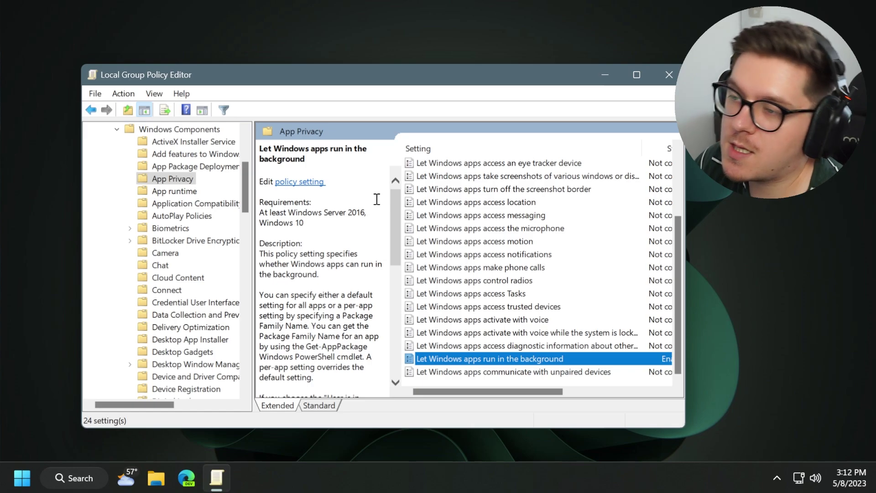